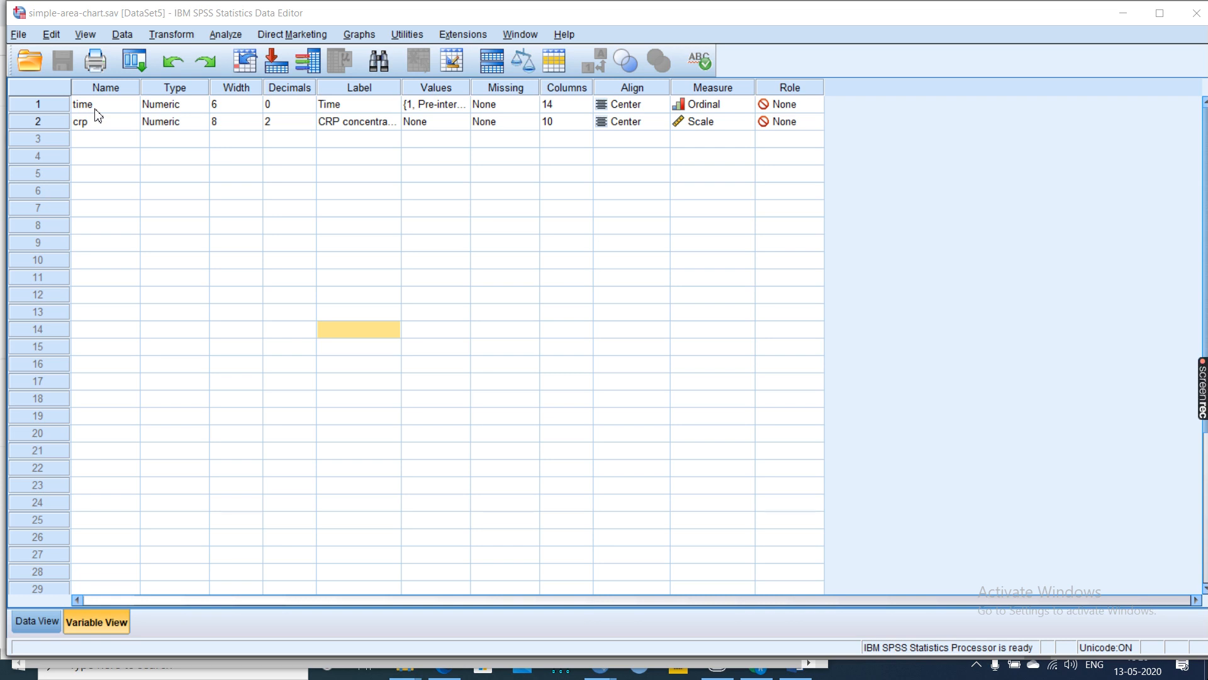
Step: Define a simple area chart in the Chart Builder with Time on the x-axis and CRP concentration on the y-axis
{"action": "left_click", "coordinate": [362, 36]}
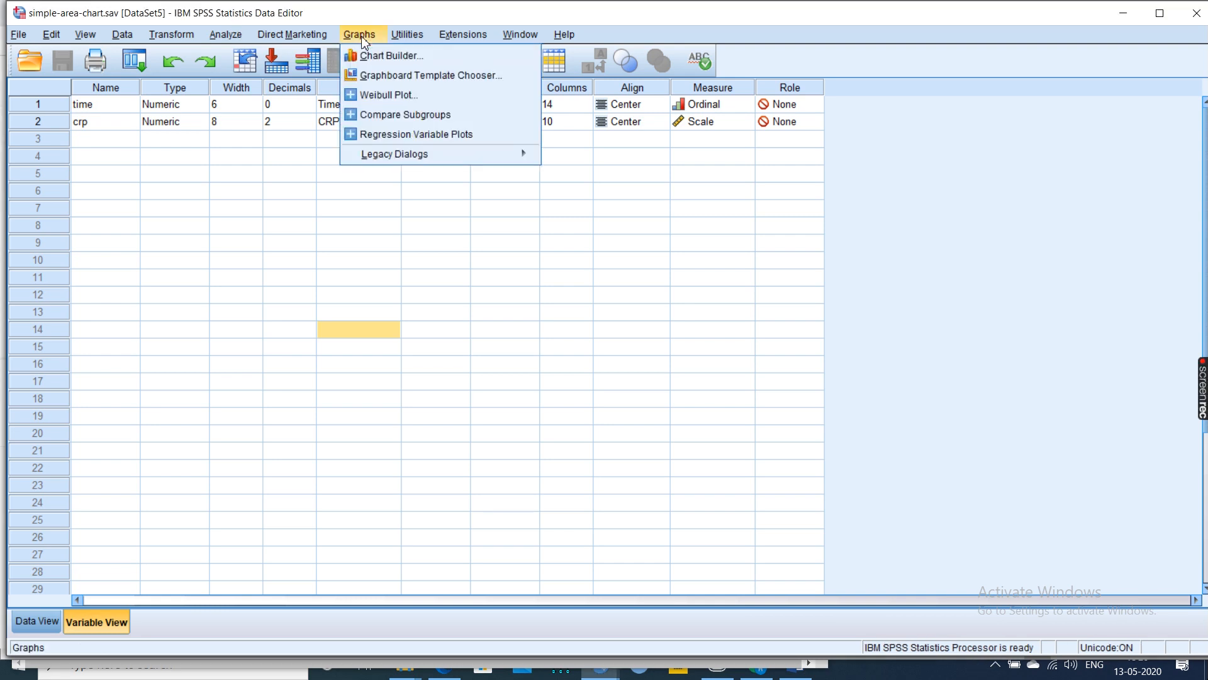
{"action": "left_click", "coordinate": [384, 55]}
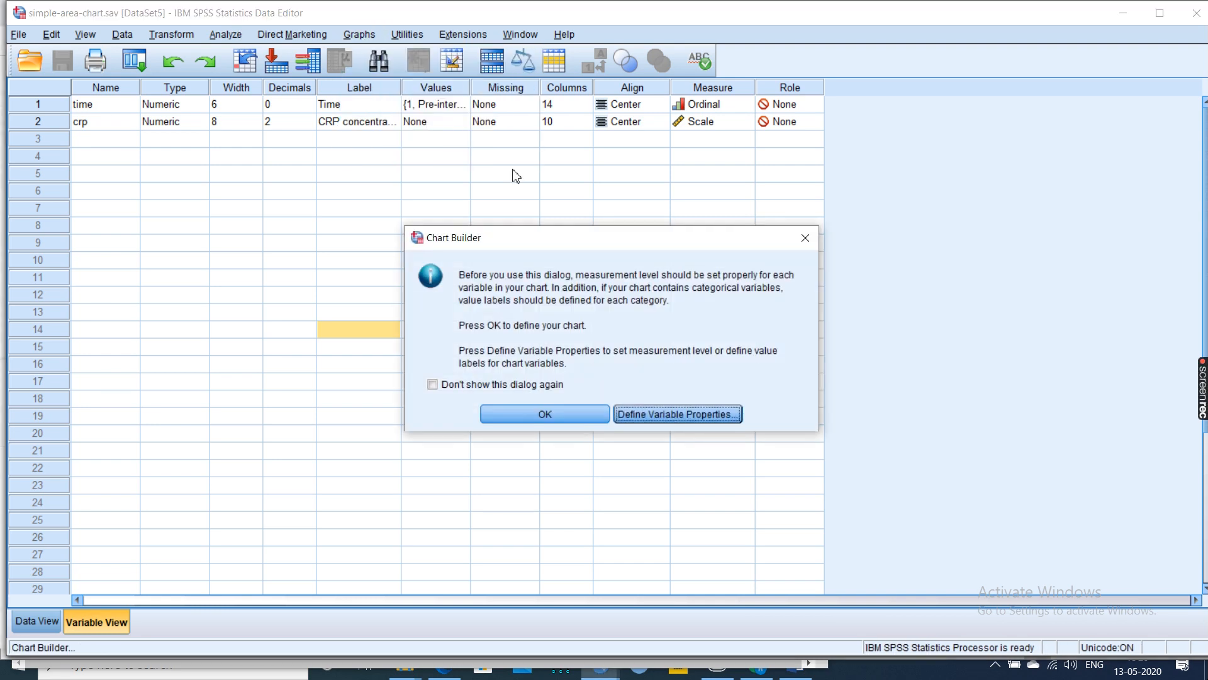
{"action": "left_click", "coordinate": [544, 410]}
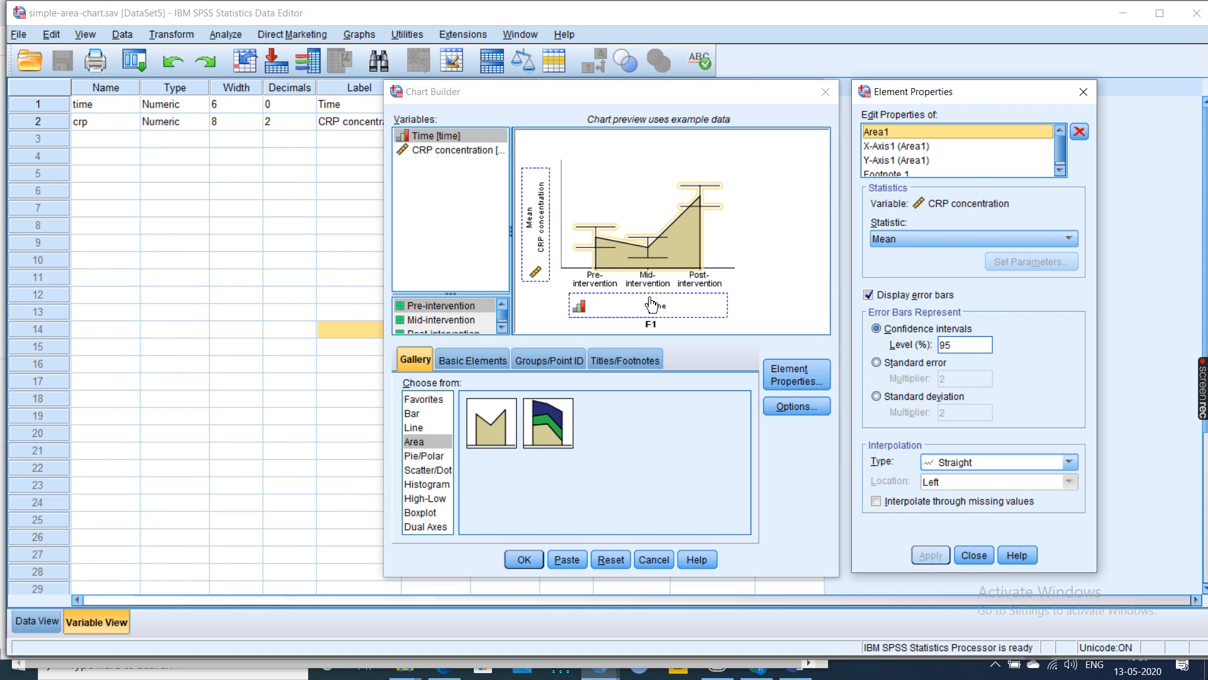
{"action": "left_click_drag", "start_coordinate": [459, 135], "coordinate": [648, 319]}
{"action": "left_click_drag", "start_coordinate": [441, 150], "coordinate": [540, 242]}
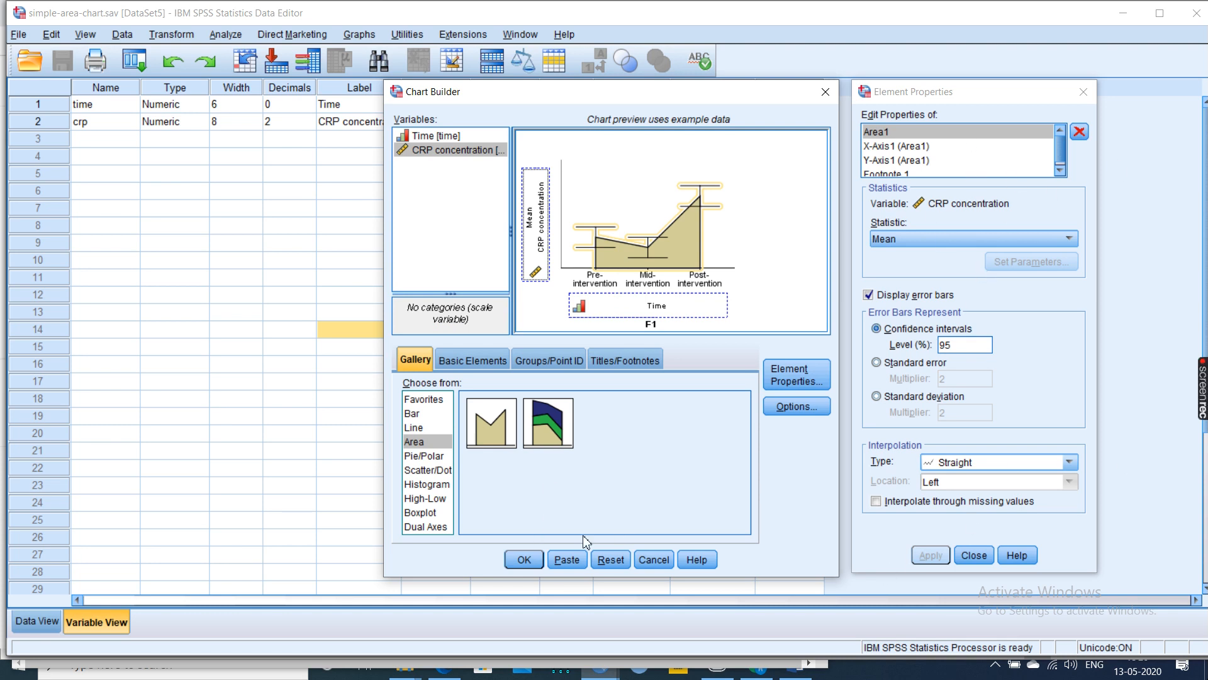
Step: Generate the simple area chart and display it in the Output1 viewer document
{"action": "left_click", "coordinate": [526, 557]}
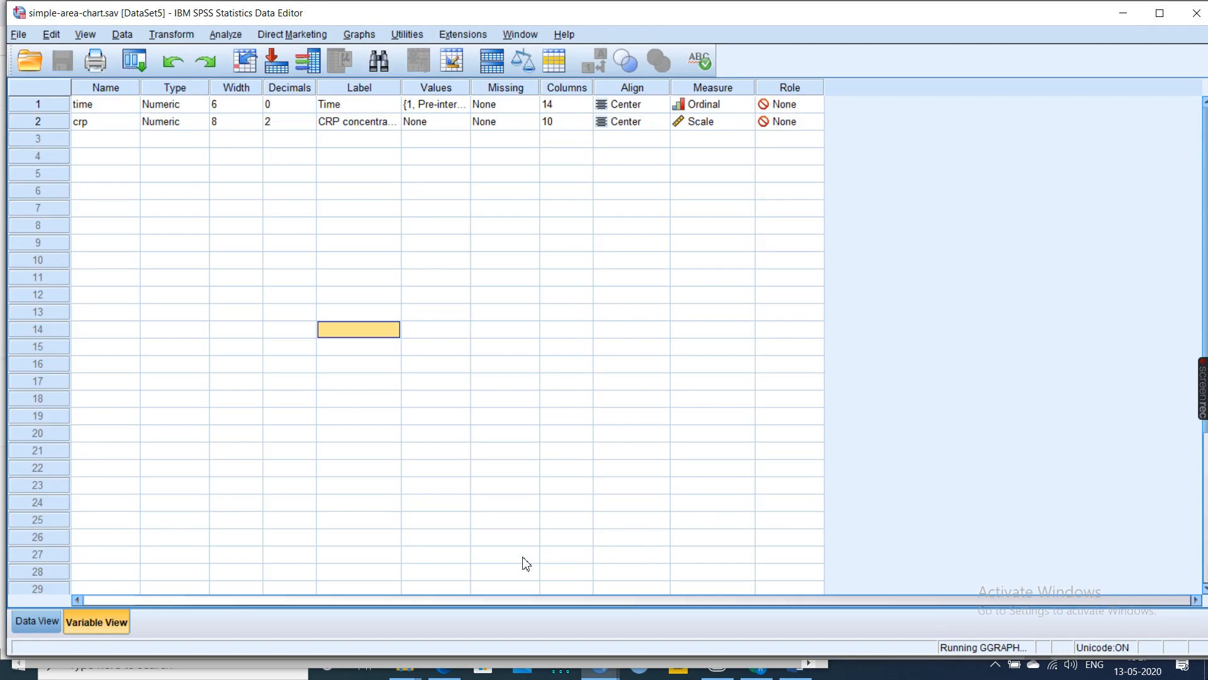
{"action": "left_click", "coordinate": [601, 673]}
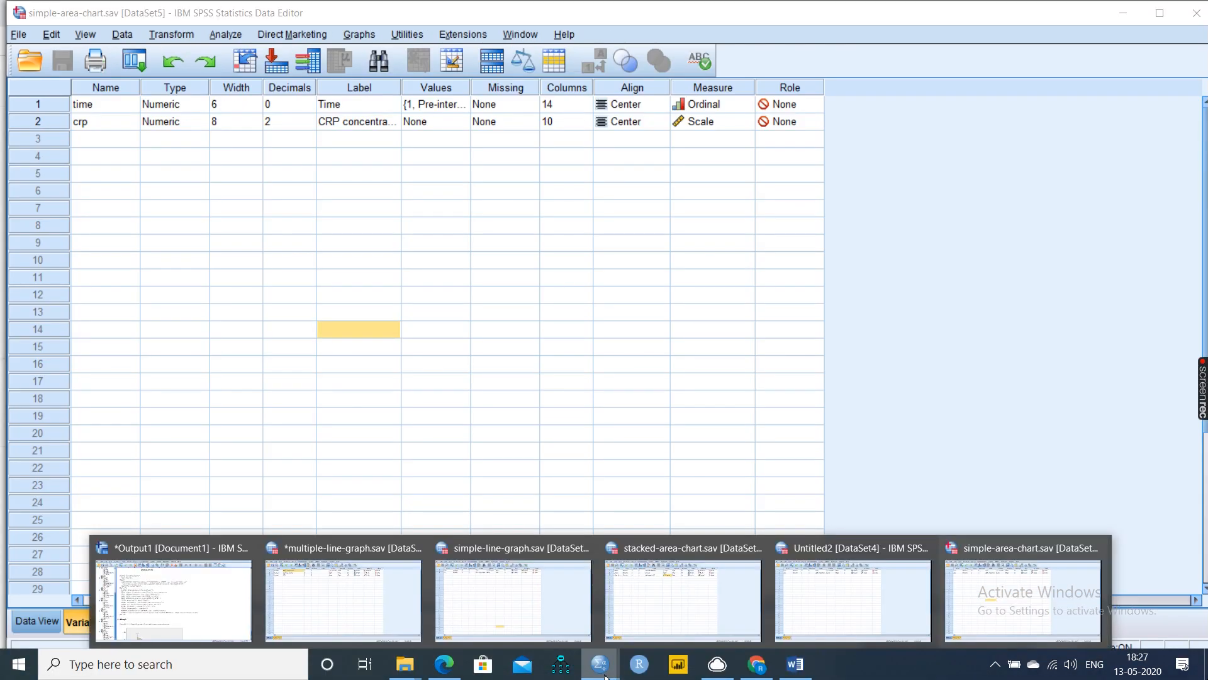
{"action": "left_click", "coordinate": [173, 601]}
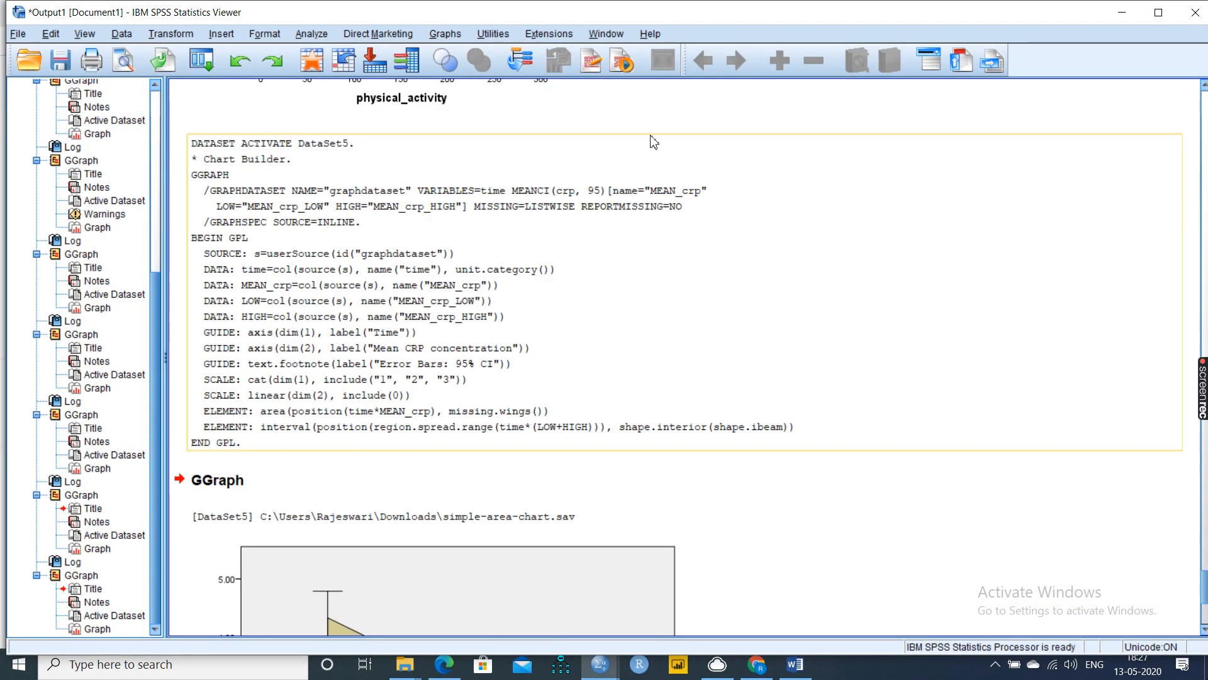
{"action": "left_click", "coordinate": [331, 479]}
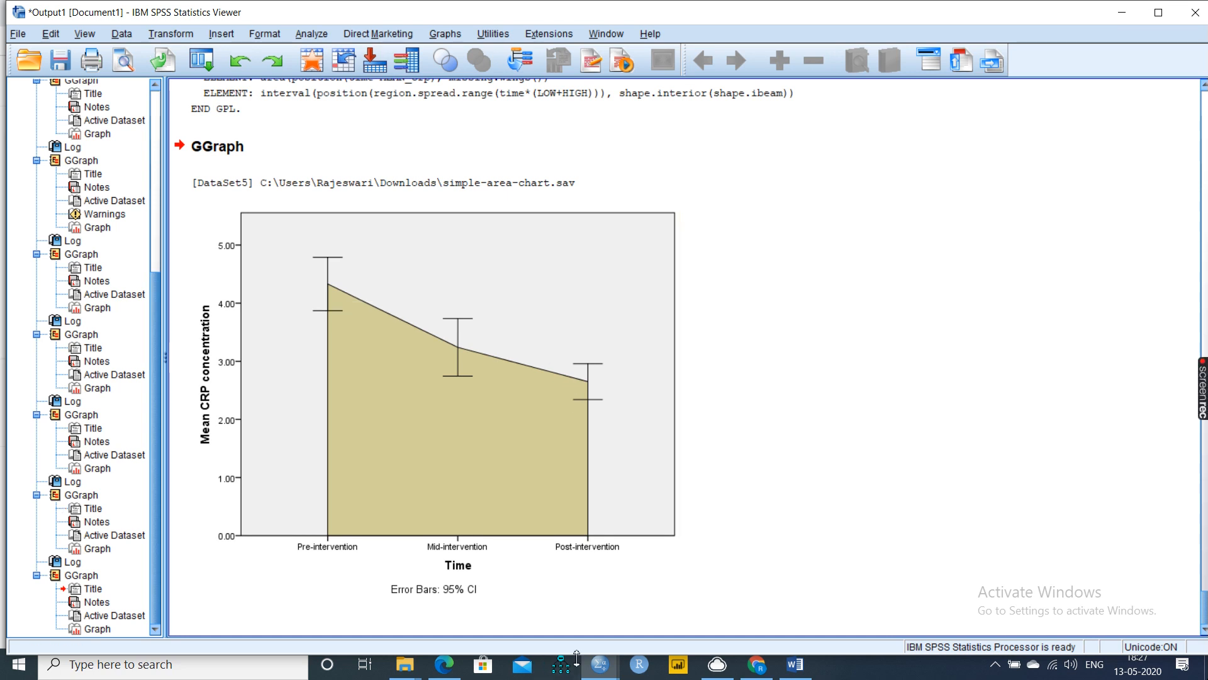
Step: Switch to the stacked-area-chart.sav dataset and look over its income and is_tax_too_high variables
{"action": "left_click", "coordinate": [601, 663]}
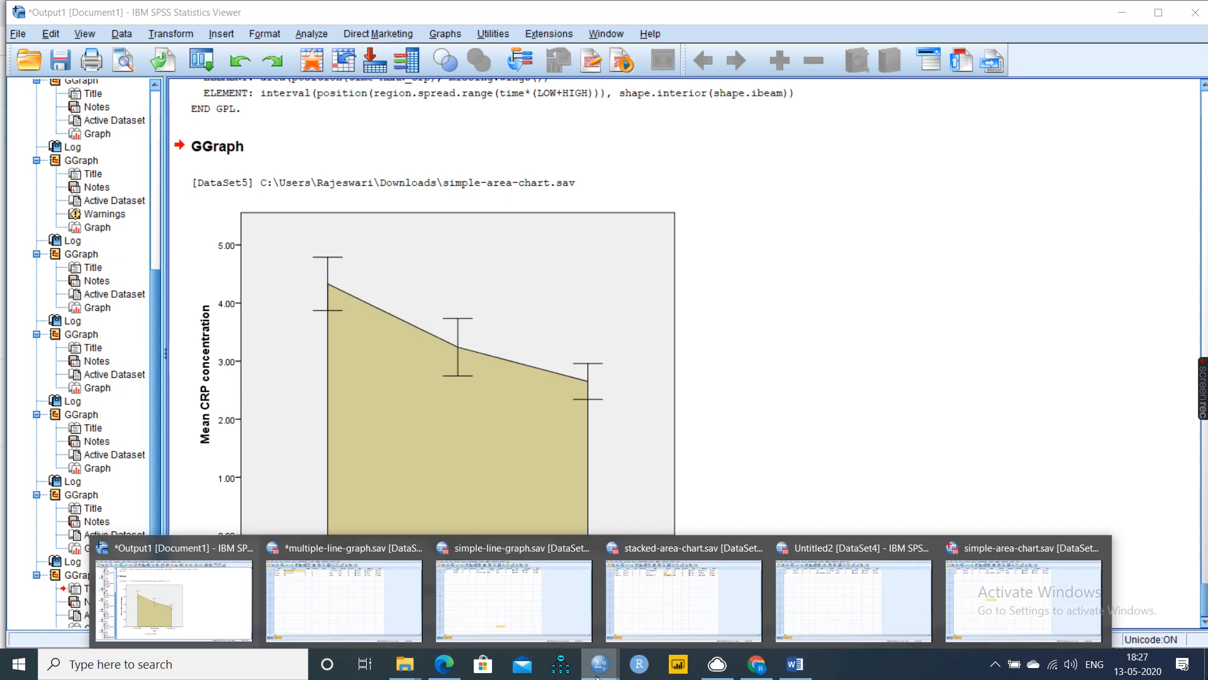
{"action": "left_click", "coordinate": [720, 584]}
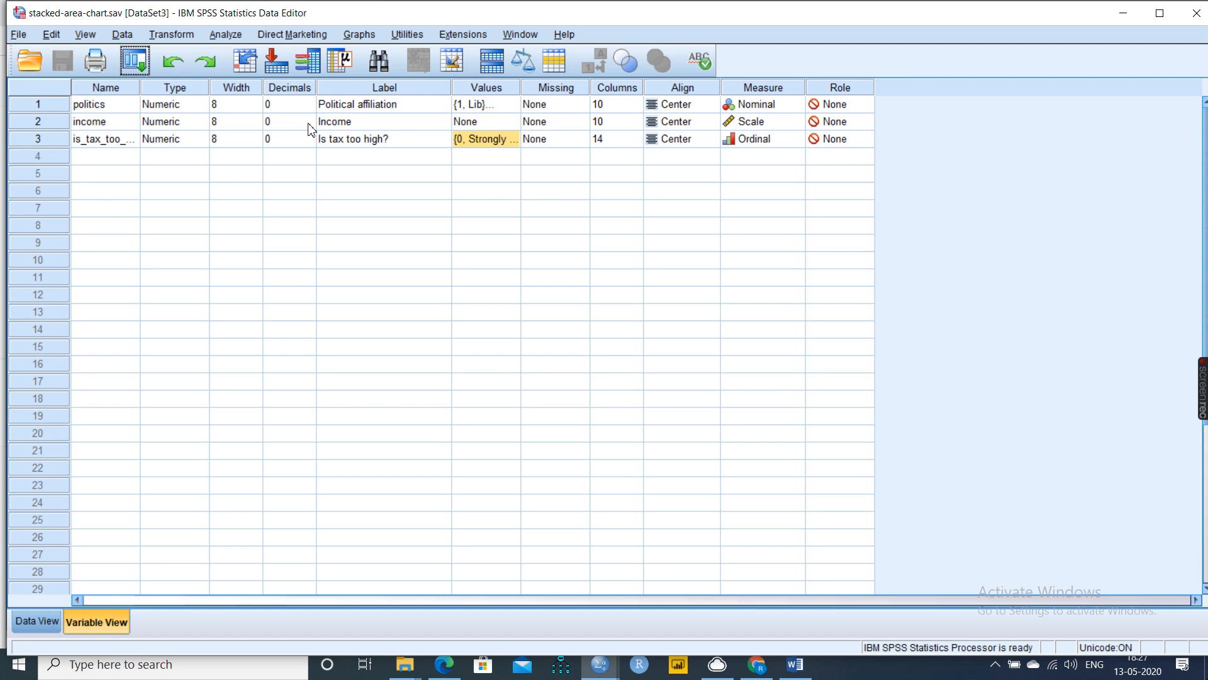
{"action": "left_click", "coordinate": [103, 124]}
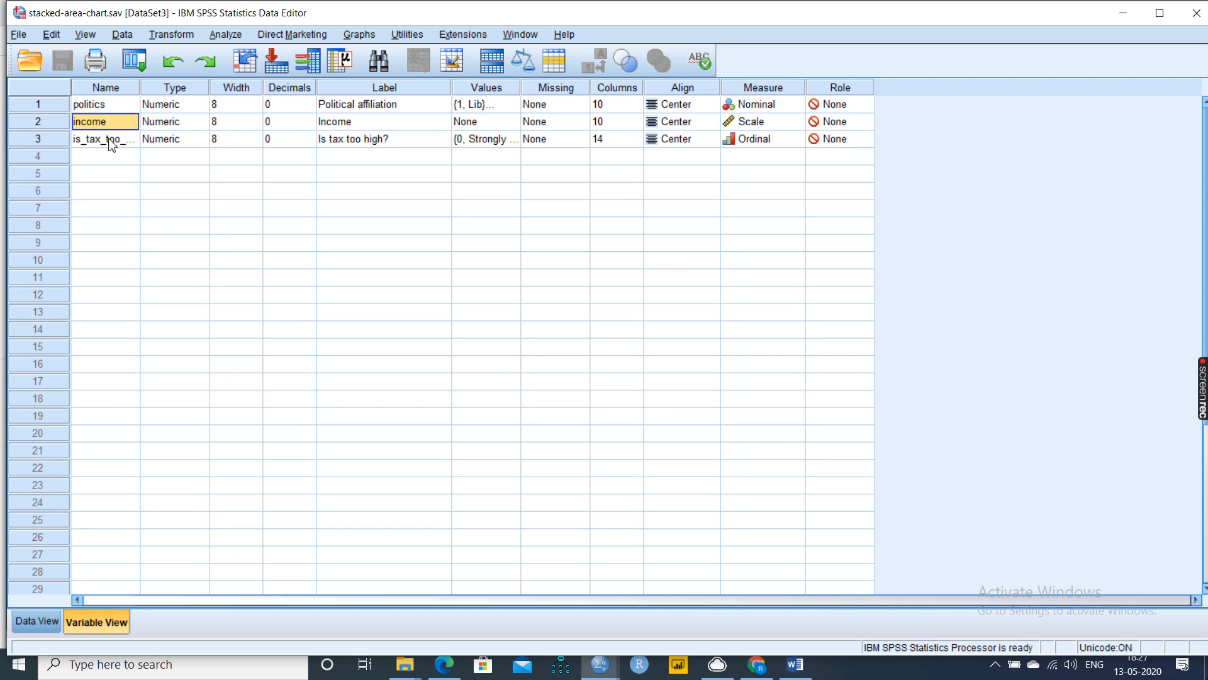
{"action": "left_click", "coordinate": [115, 143]}
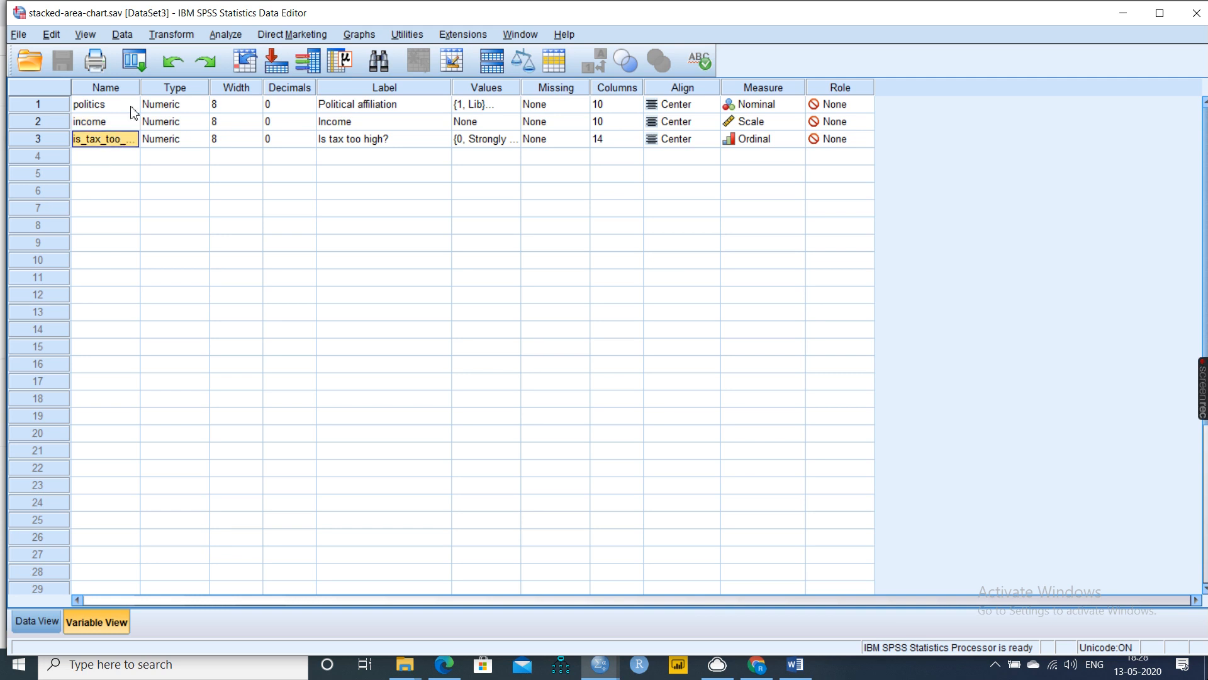
Step: Widen the Name column to fit the full variable names and view the value labels of the politics variable
{"action": "left_click_drag", "start_coordinate": [142, 86], "coordinate": [211, 86]}
{"action": "left_click", "coordinate": [144, 123]}
{"action": "left_click", "coordinate": [157, 104]}
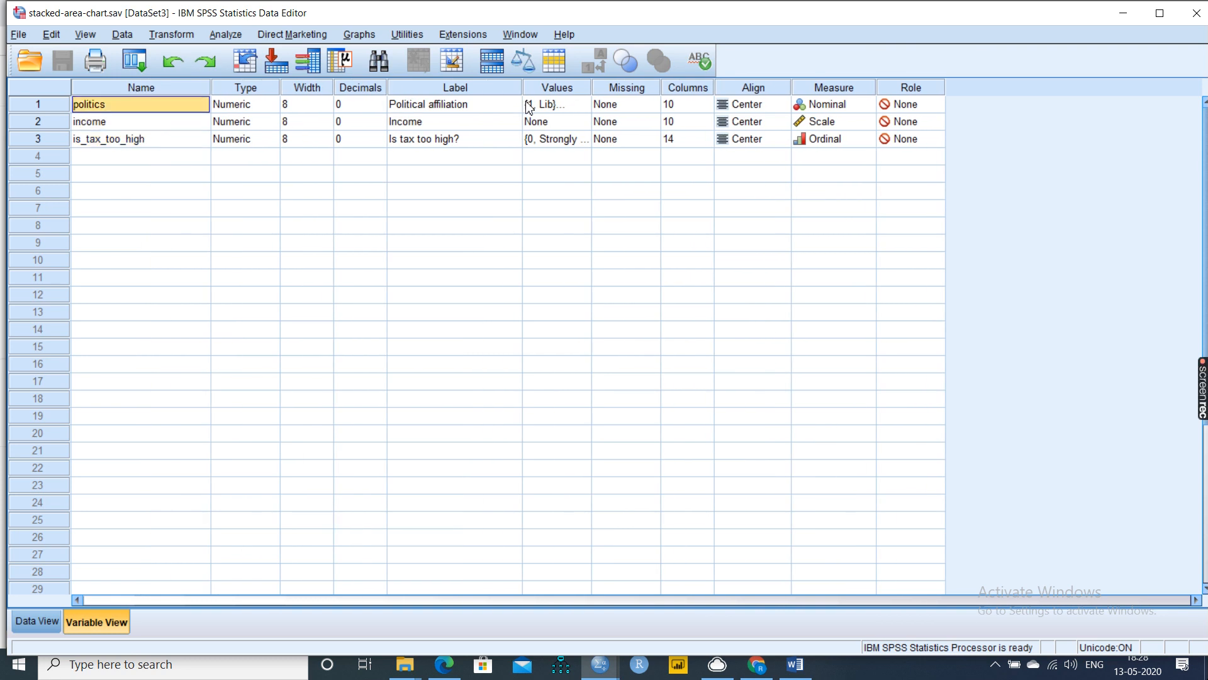
{"action": "left_click", "coordinate": [585, 107]}
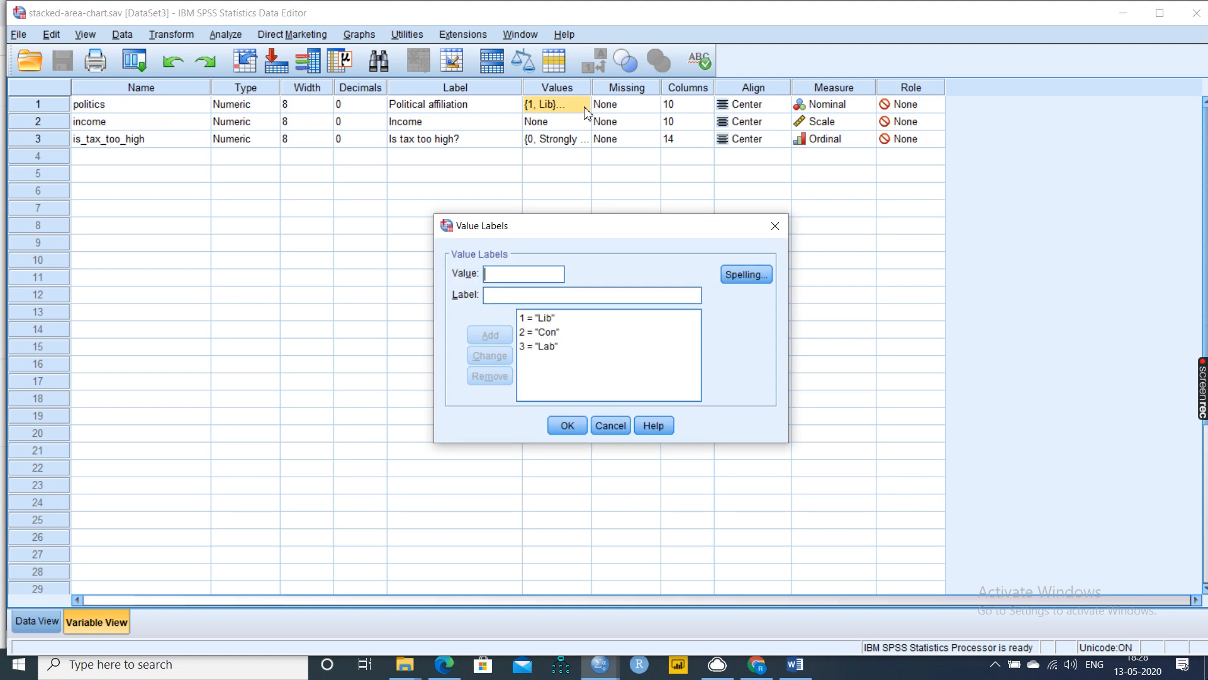
{"action": "left_click", "coordinate": [776, 227]}
Step: Open the Chart Builder for this dataset and choose the stacked area chart type
{"action": "left_click", "coordinate": [220, 33]}
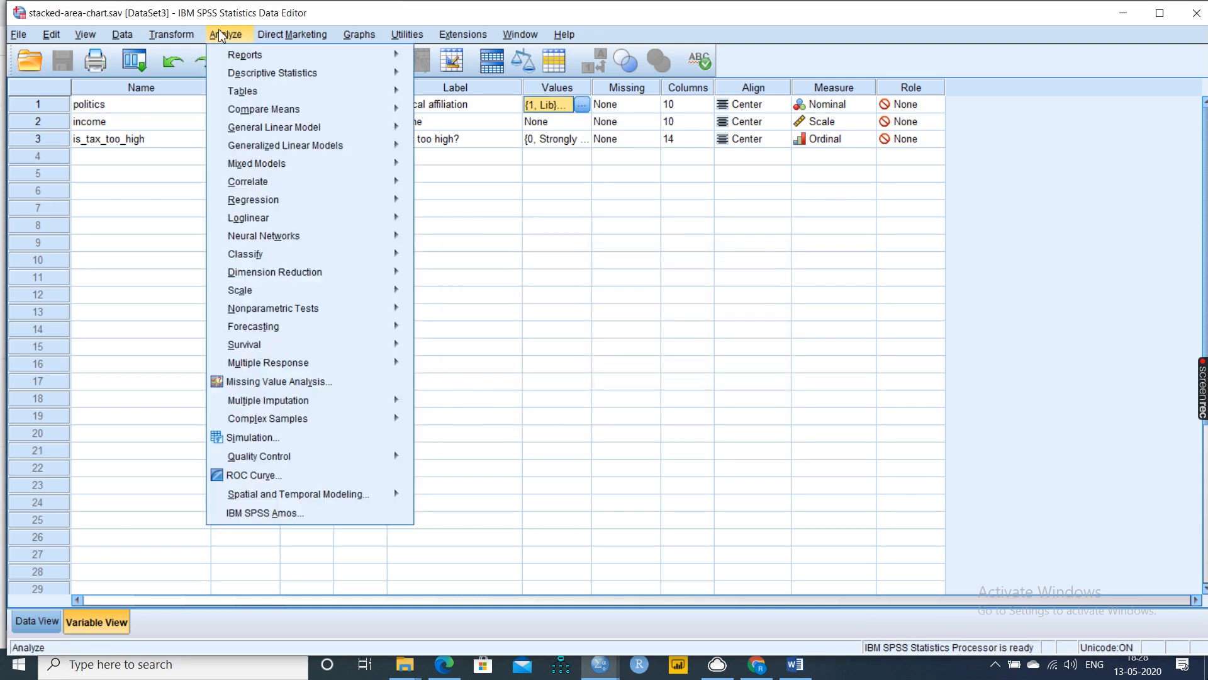
{"action": "left_click", "coordinate": [359, 34]}
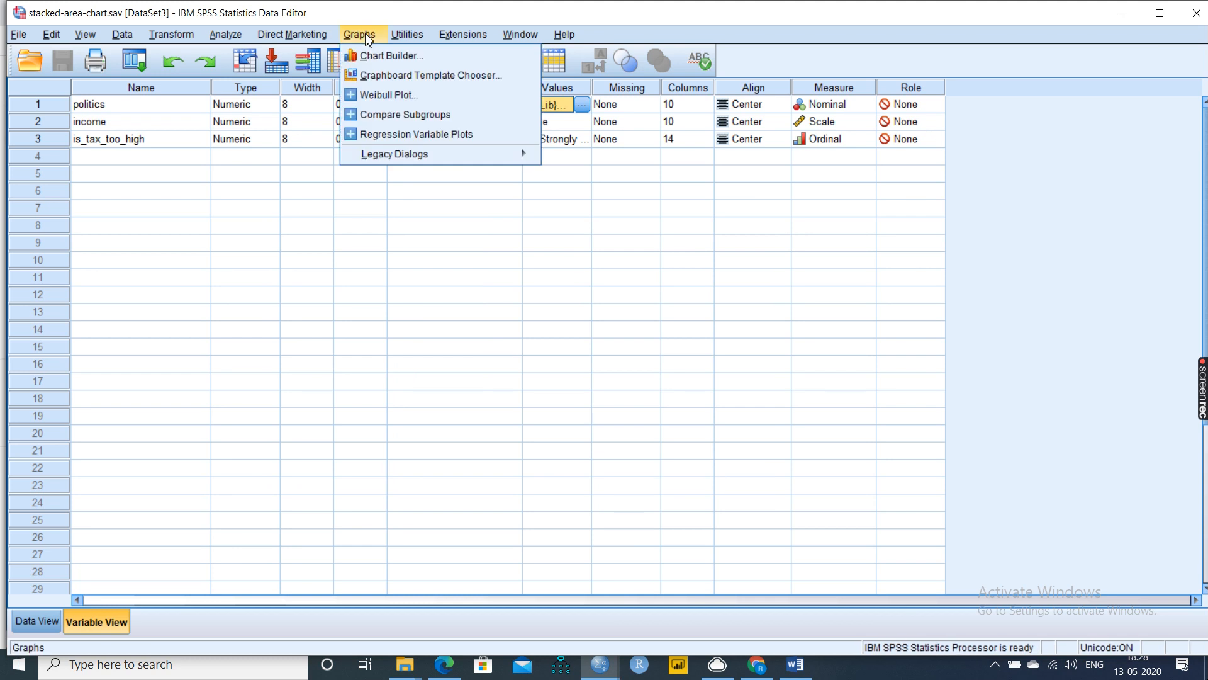
{"action": "left_click", "coordinate": [375, 56]}
{"action": "left_click", "coordinate": [587, 418]}
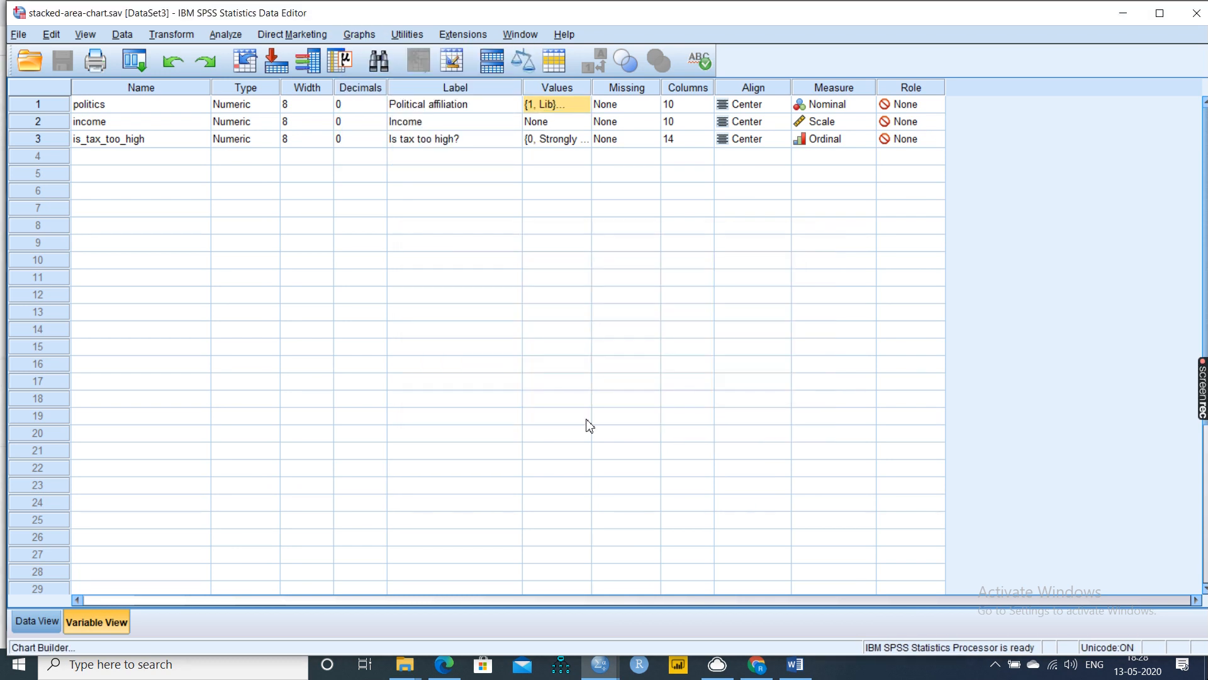
{"action": "double_click", "coordinate": [567, 426]}
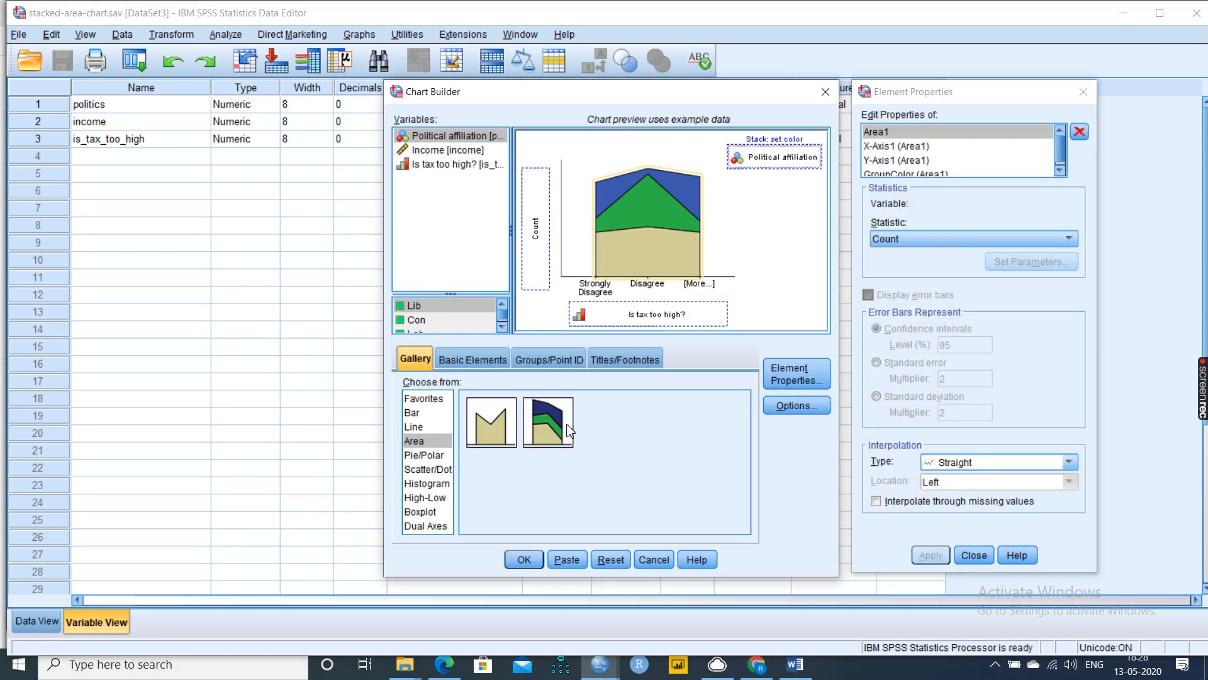
{"action": "left_click", "coordinate": [567, 426]}
Step: Assign Is tax too high? to the x-axis, Income to the y-axis and Political affiliation to the stack colour
{"action": "left_click_drag", "start_coordinate": [433, 164], "coordinate": [662, 315]}
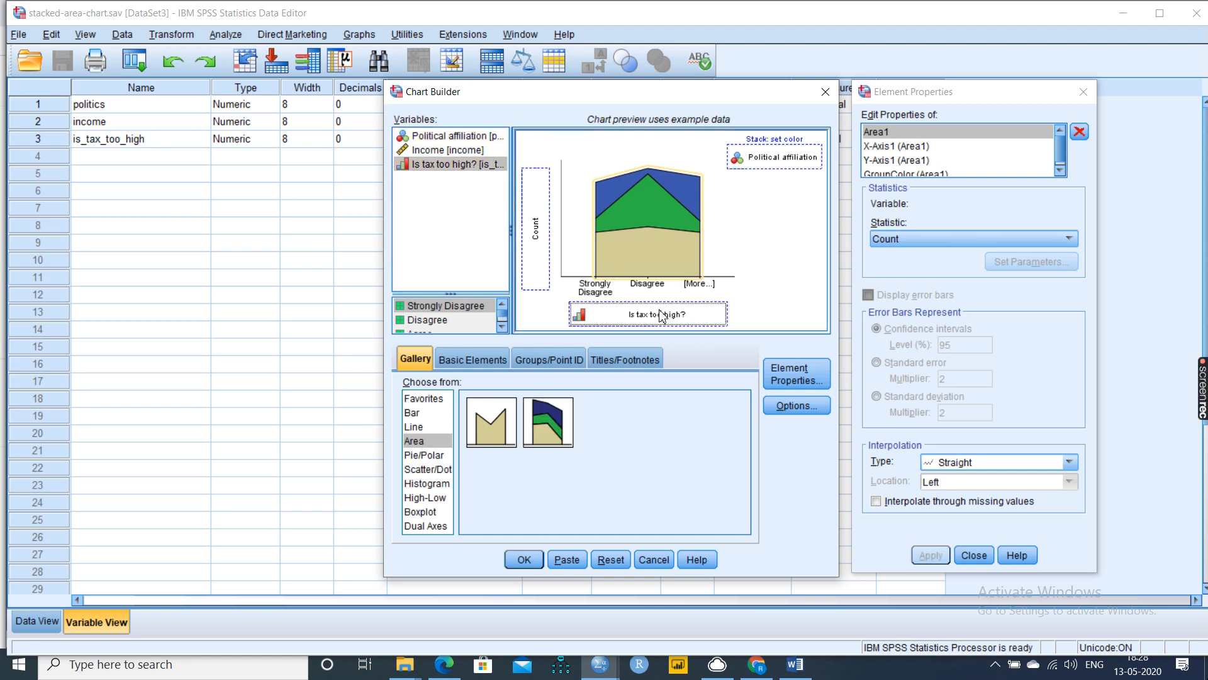
{"action": "left_click_drag", "start_coordinate": [450, 135], "coordinate": [540, 232]}
{"action": "left_click_drag", "start_coordinate": [485, 151], "coordinate": [545, 252]}
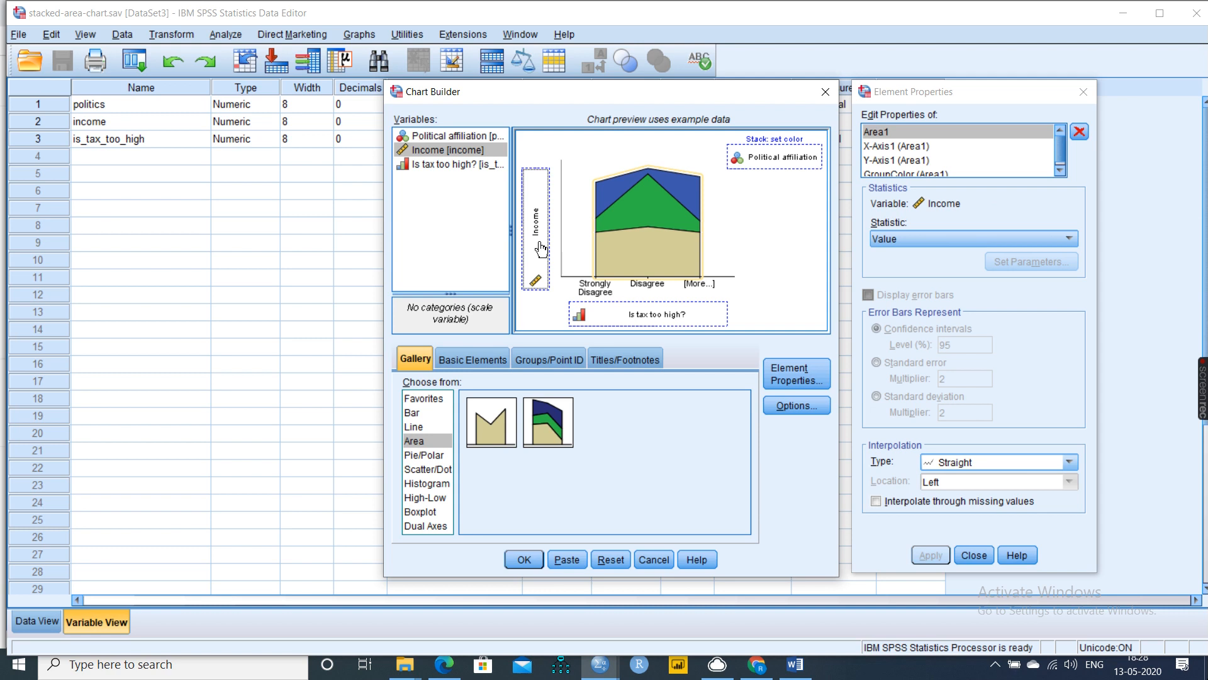
{"action": "left_click_drag", "start_coordinate": [450, 135], "coordinate": [773, 164]}
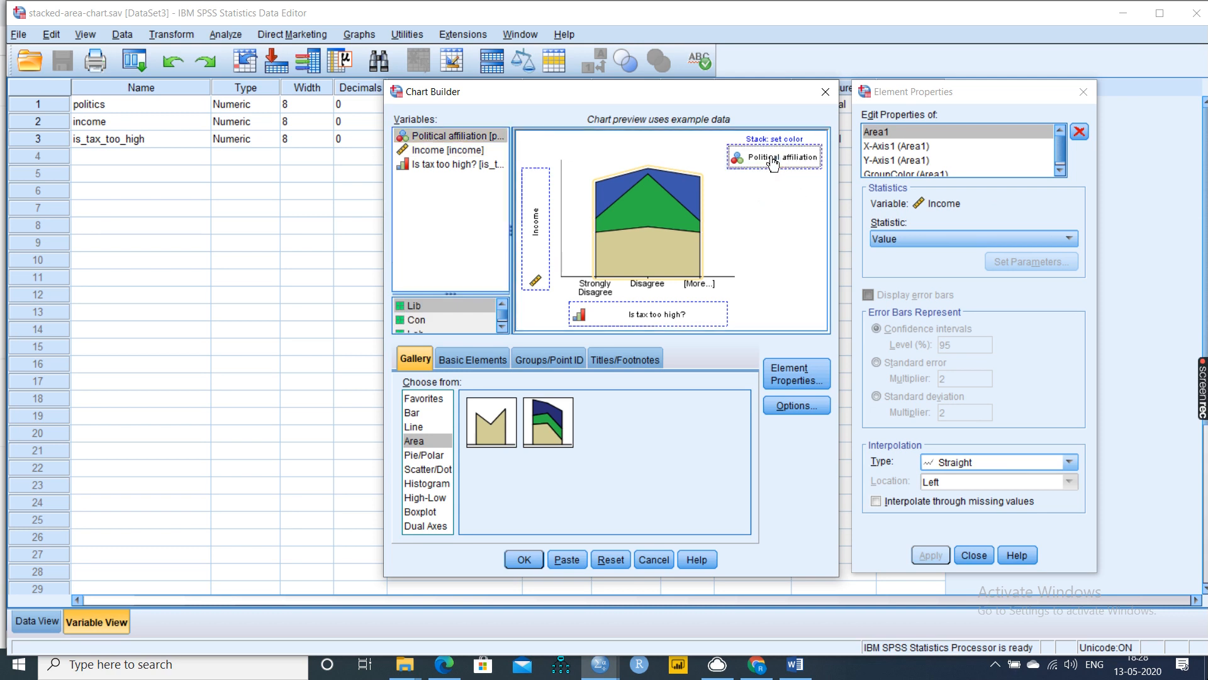
Step: Set the area's statistic to Mean and give the income axis a custom minimum of 0
{"action": "left_click", "coordinate": [914, 244]}
{"action": "left_click", "coordinate": [920, 254]}
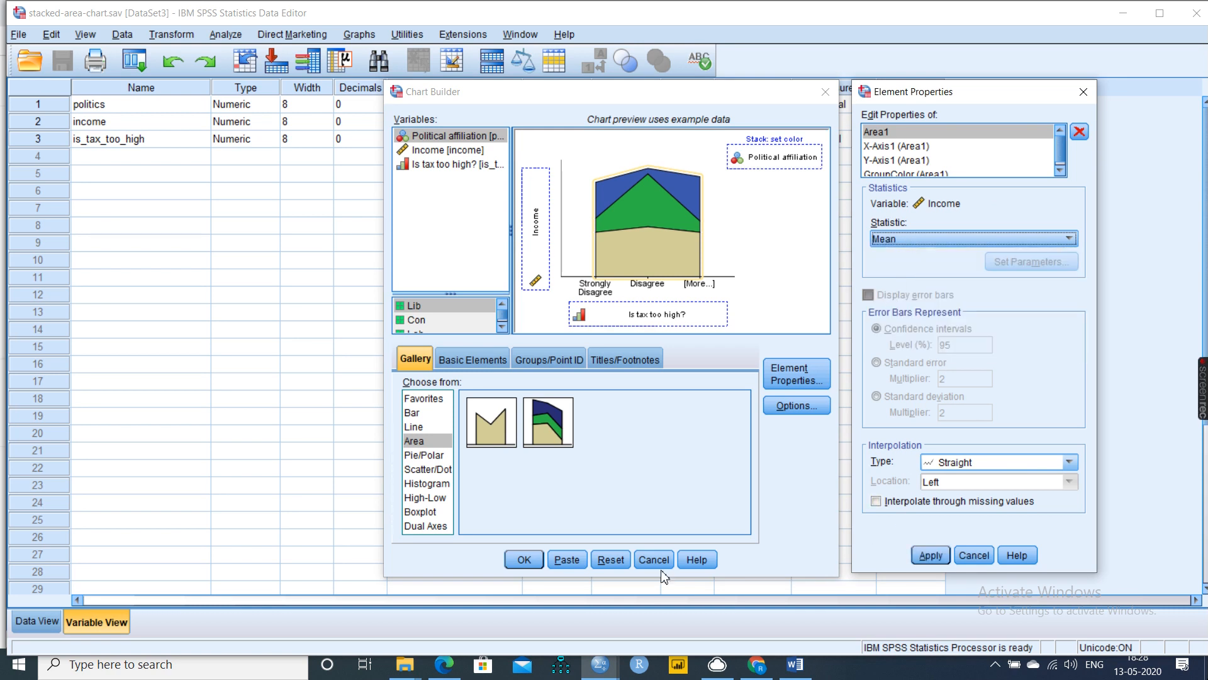
{"action": "left_click", "coordinate": [902, 160]}
{"action": "left_click", "coordinate": [960, 361]}
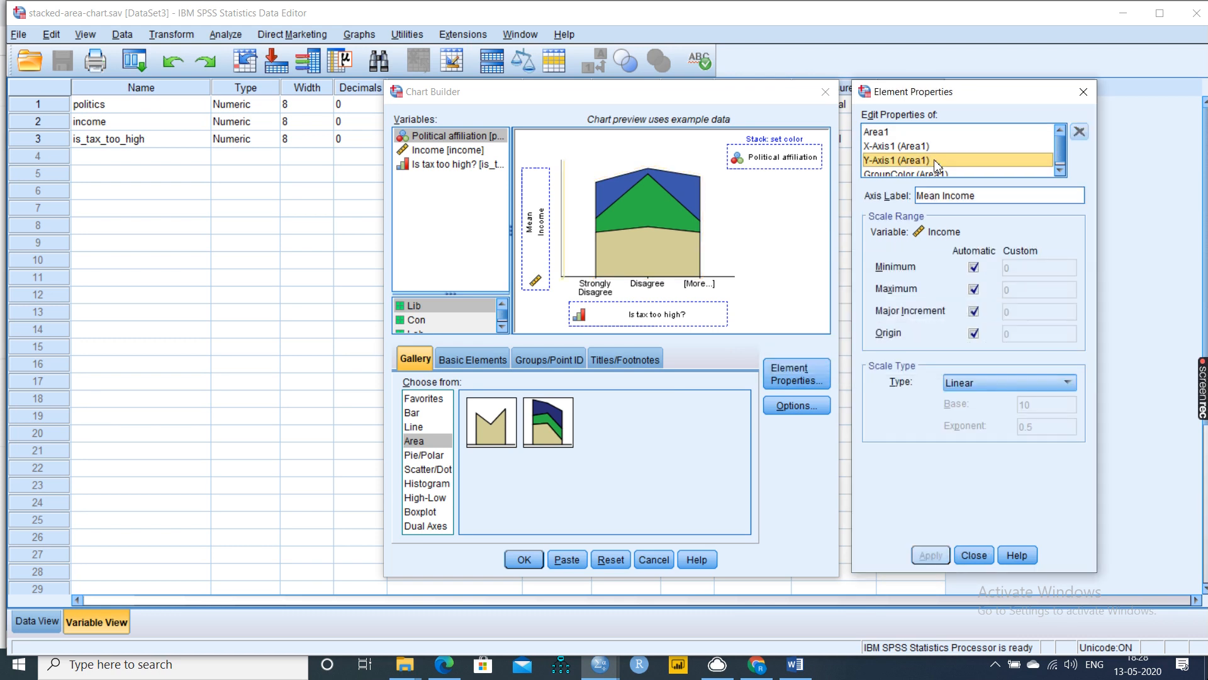
{"action": "left_click", "coordinate": [973, 268]}
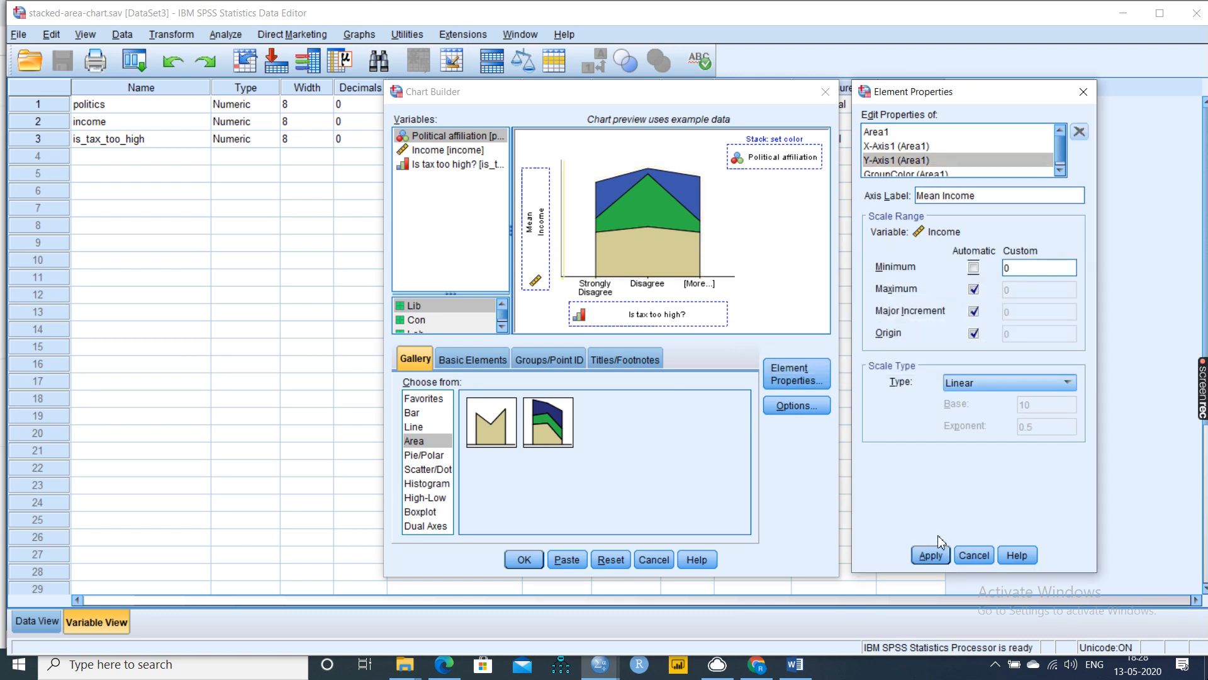
Step: Generate the stacked area chart and display it in the Output1 viewer document
{"action": "left_click", "coordinate": [523, 559]}
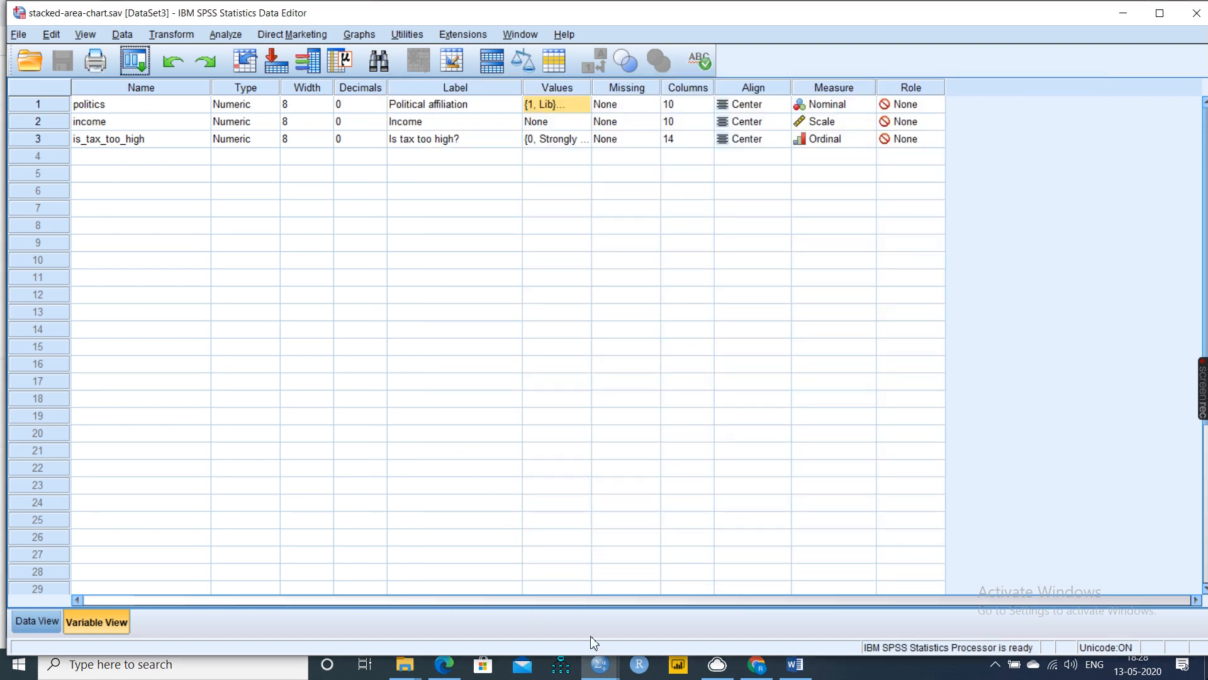
{"action": "left_click", "coordinate": [595, 664]}
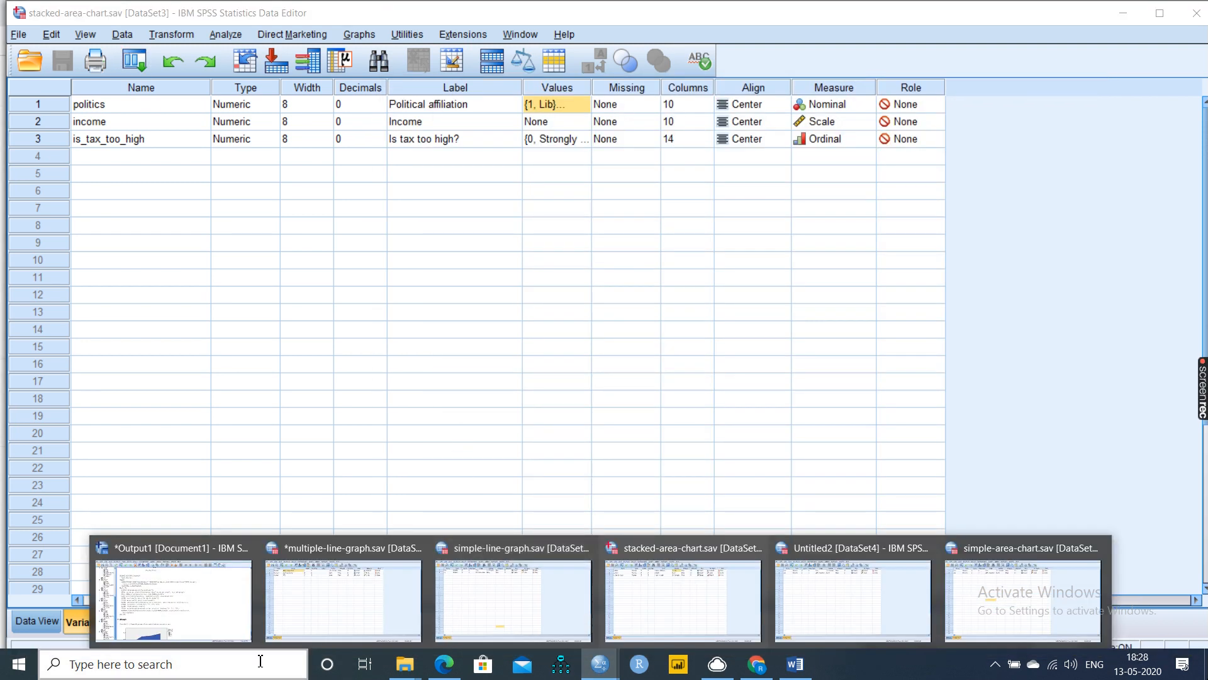
{"action": "left_click", "coordinate": [237, 598]}
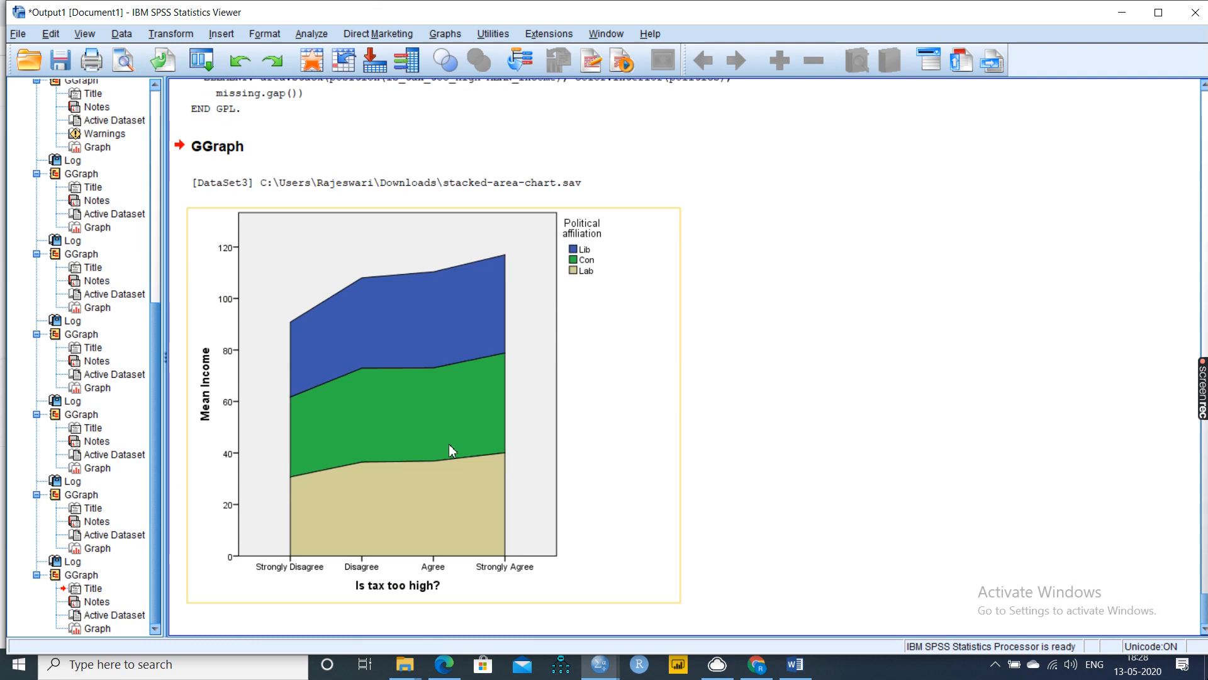